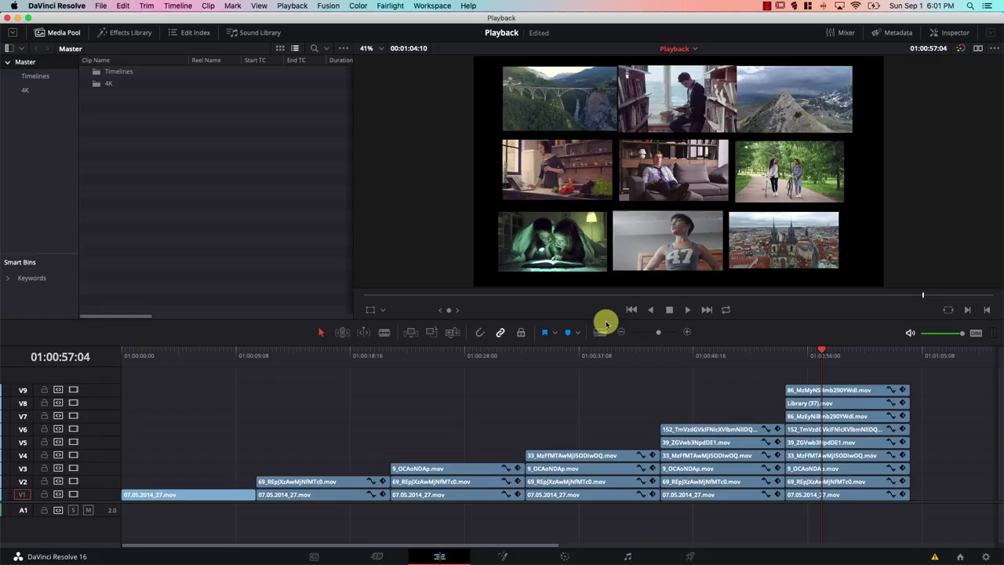
In Project Settings, set Optimized Media Format to ProRes 422 Proxy and Resolution to Quarter.
{"action": "left_click", "coordinate": [985, 555]}
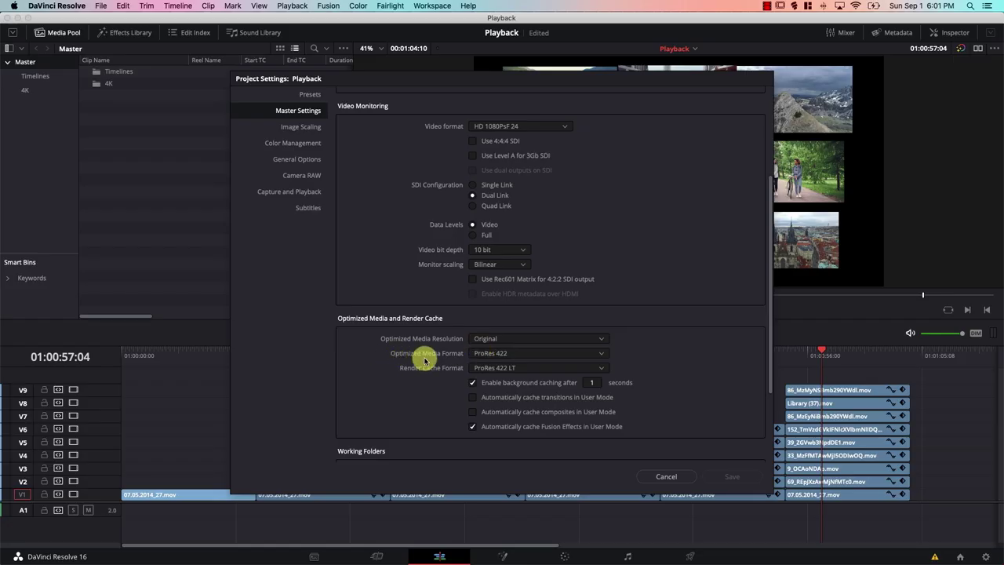
{"action": "left_click", "coordinate": [498, 353]}
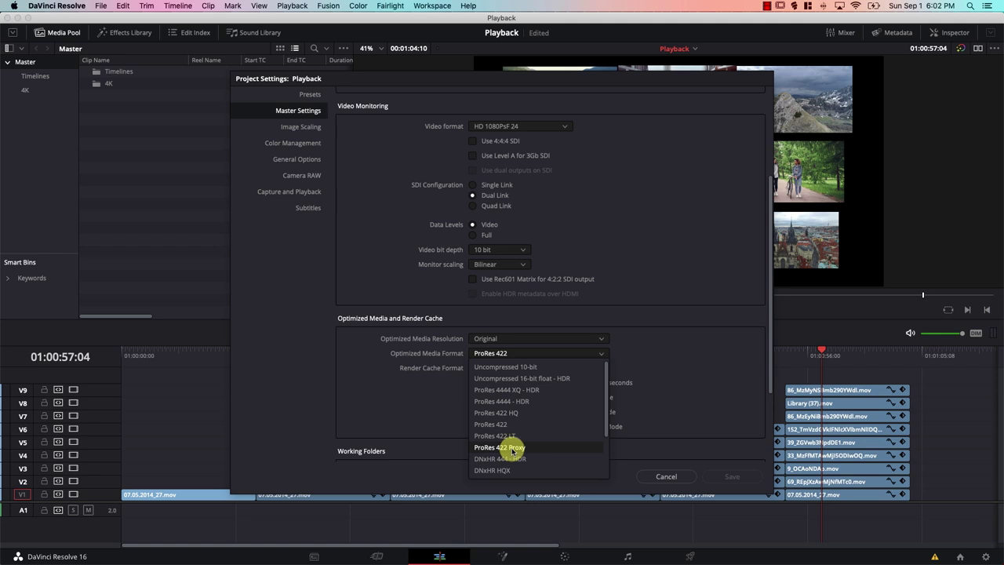
{"action": "left_click_drag", "start_coordinate": [600, 421], "coordinate": [605, 459]}
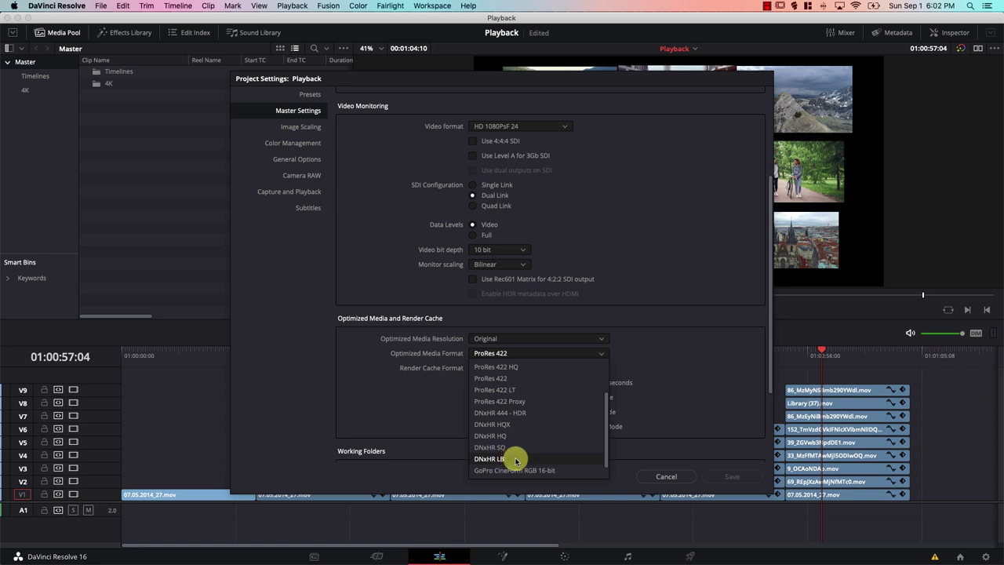
{"action": "left_click", "coordinate": [518, 401]}
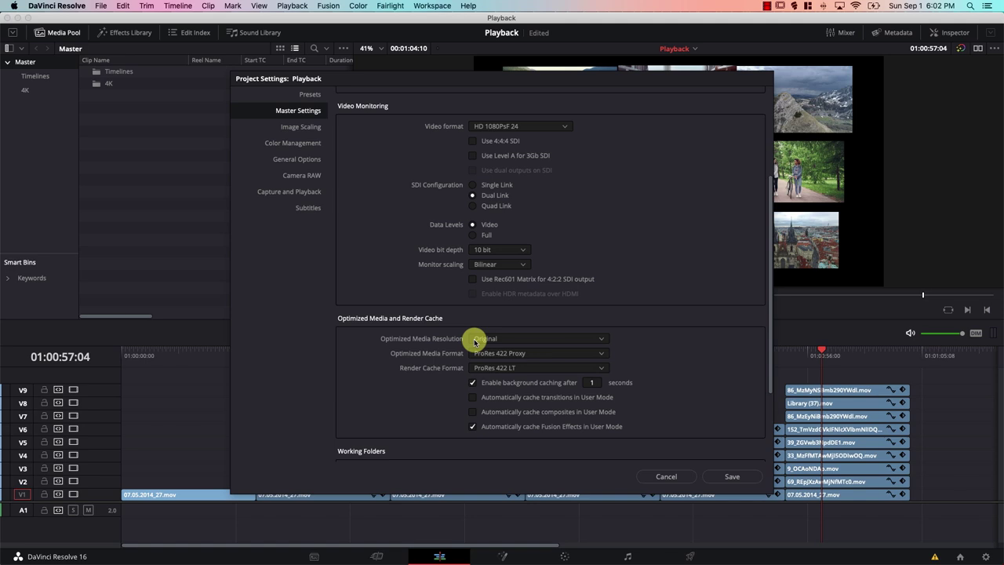
{"action": "left_click", "coordinate": [501, 340]}
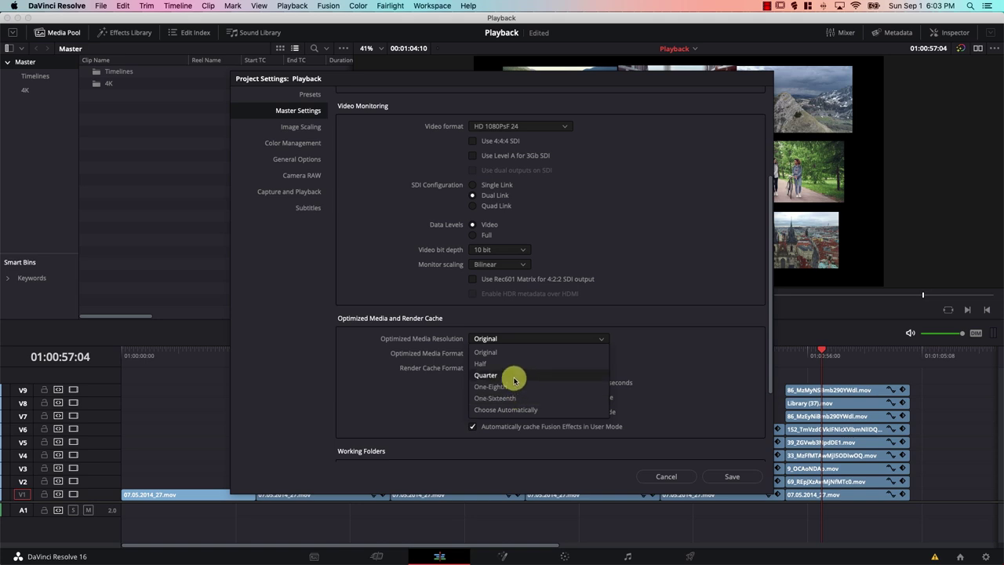
{"action": "left_click", "coordinate": [514, 377]}
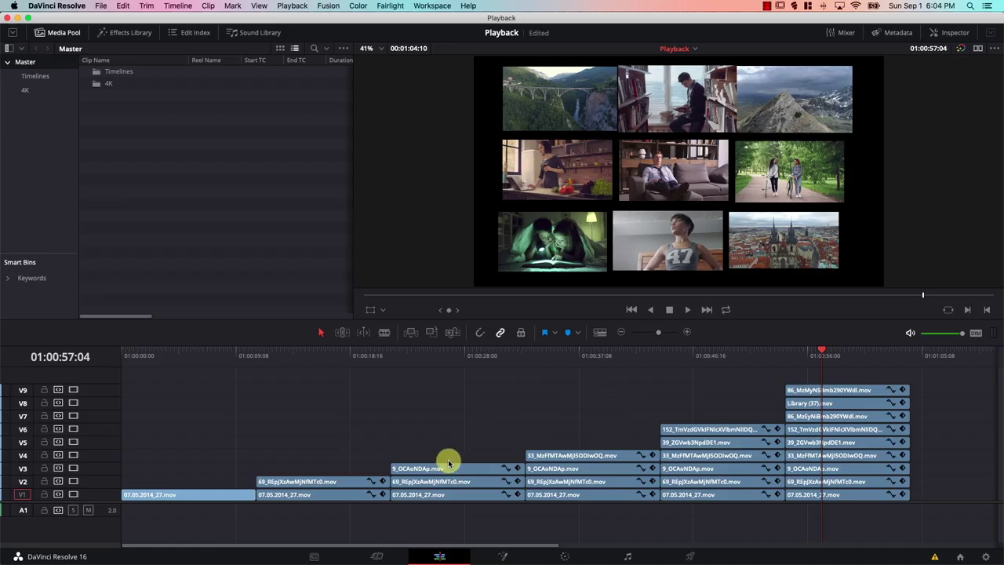
Generate optimized media for clip 9_OCAoNDAp.mov, then for nearly all timeline clips.
{"action": "right_click", "coordinate": [460, 470]}
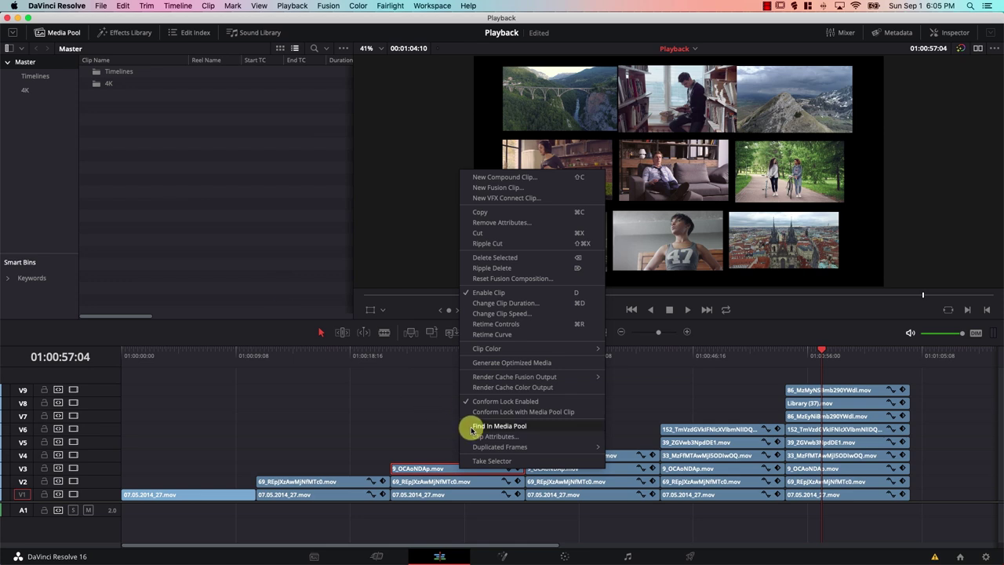
{"action": "left_click", "coordinate": [502, 363]}
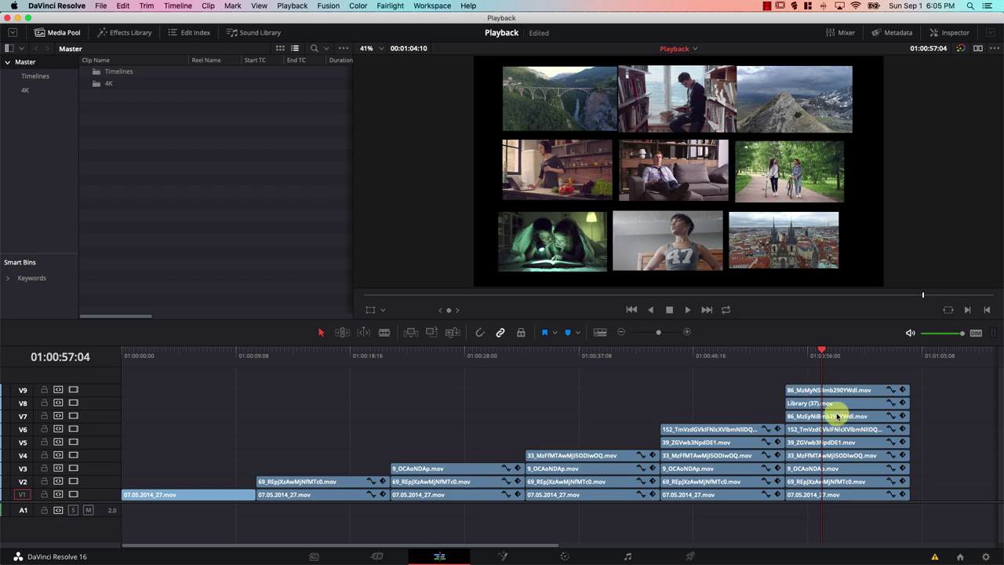
{"action": "left_click_drag", "start_coordinate": [939, 373], "coordinate": [154, 511]}
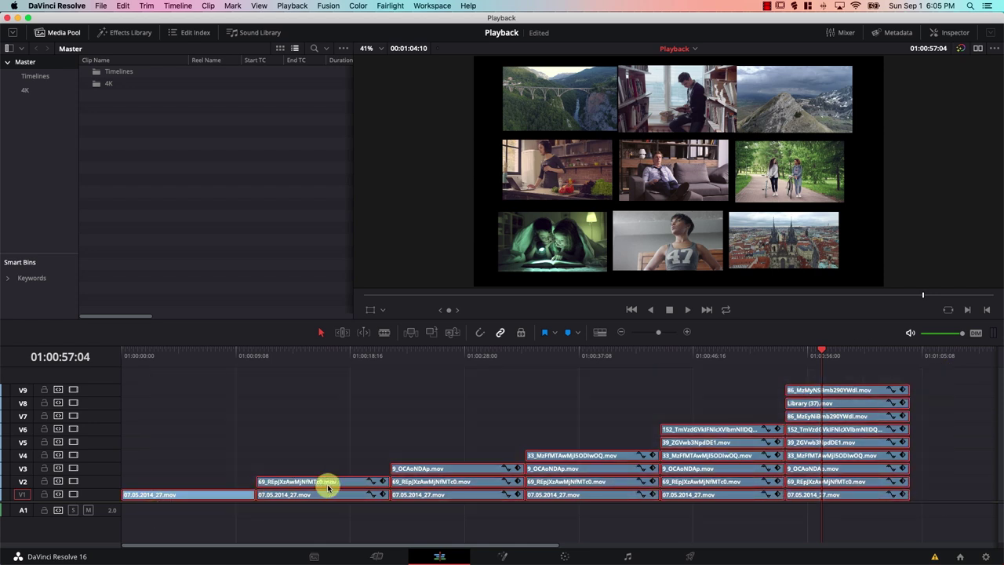
{"action": "right_click", "coordinate": [440, 486]}
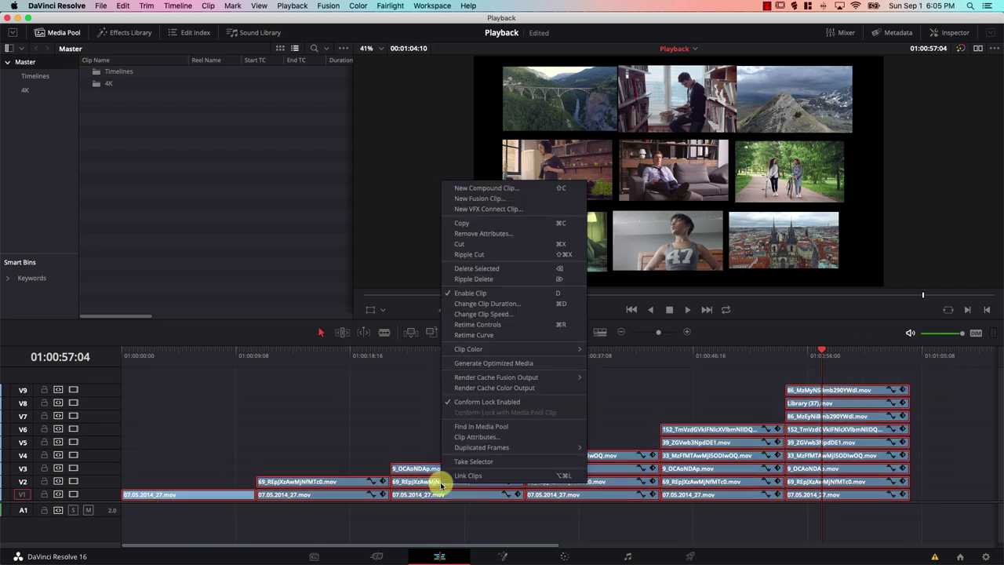
{"action": "left_click", "coordinate": [477, 364]}
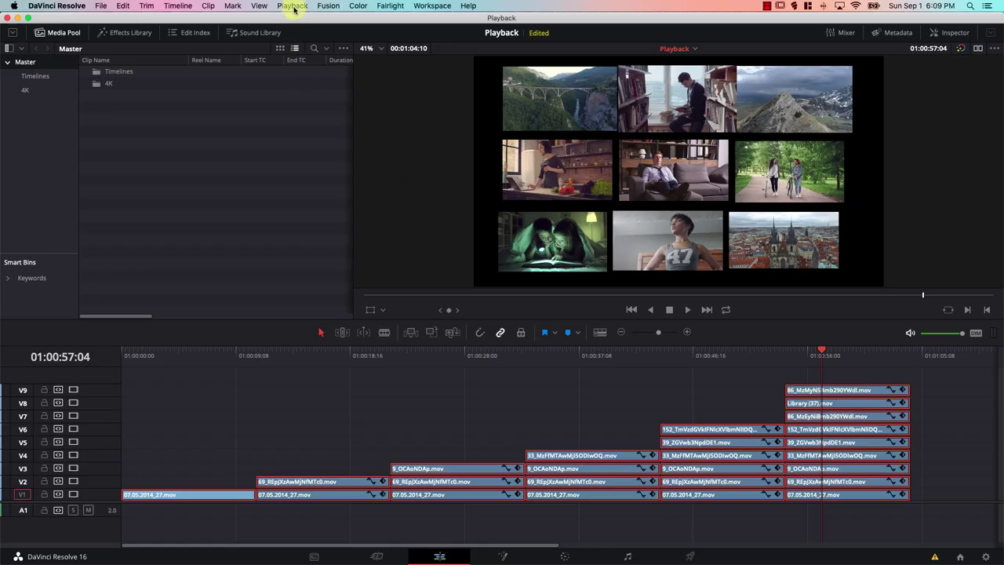
Open the Playback menu to reach the Use Optimized Media If Available option.
{"action": "left_click", "coordinate": [293, 6]}
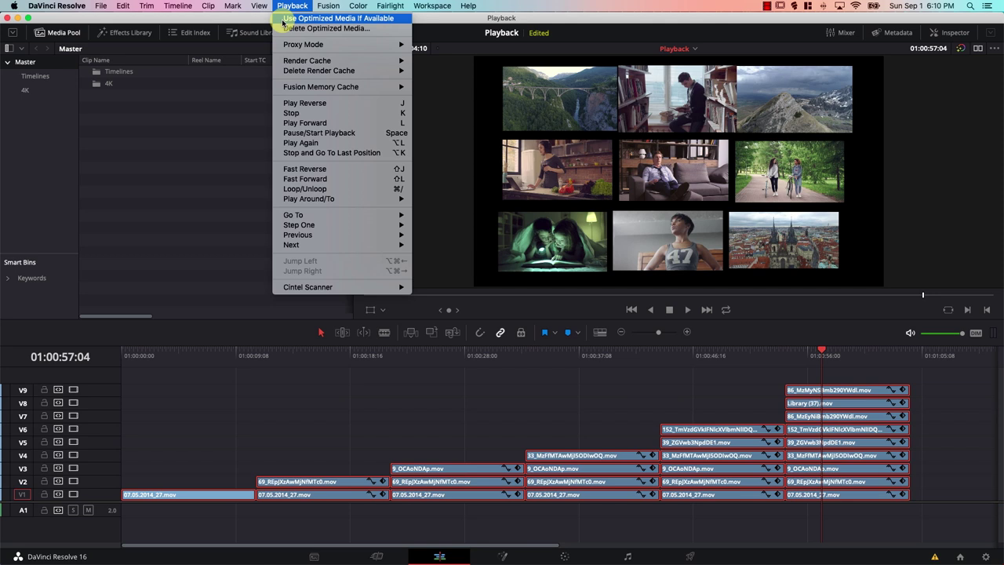
Turn on Use Optimized Media If Available, confirm it is checked, and return to the timeline start.
{"action": "left_click", "coordinate": [285, 18]}
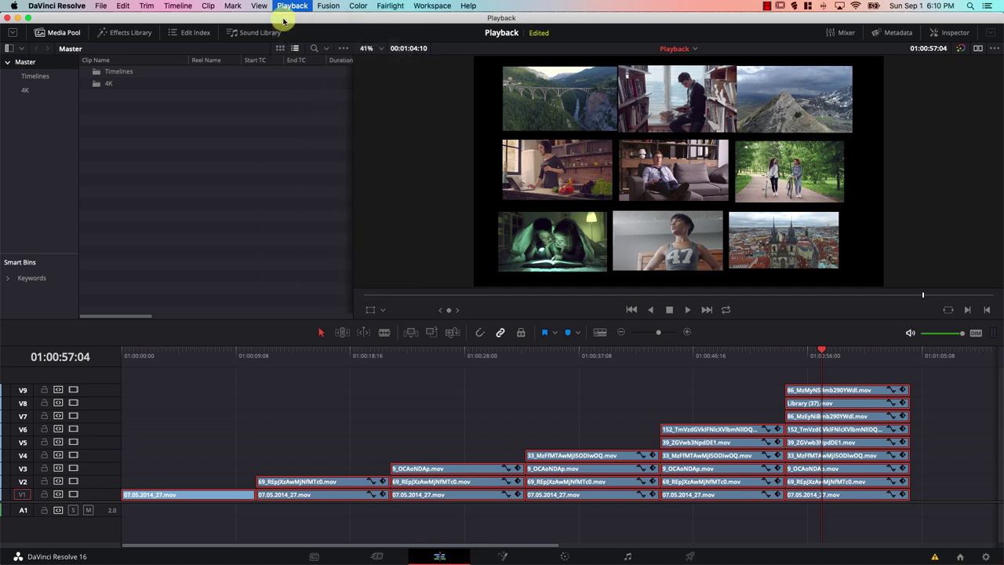
{"action": "left_click", "coordinate": [290, 7]}
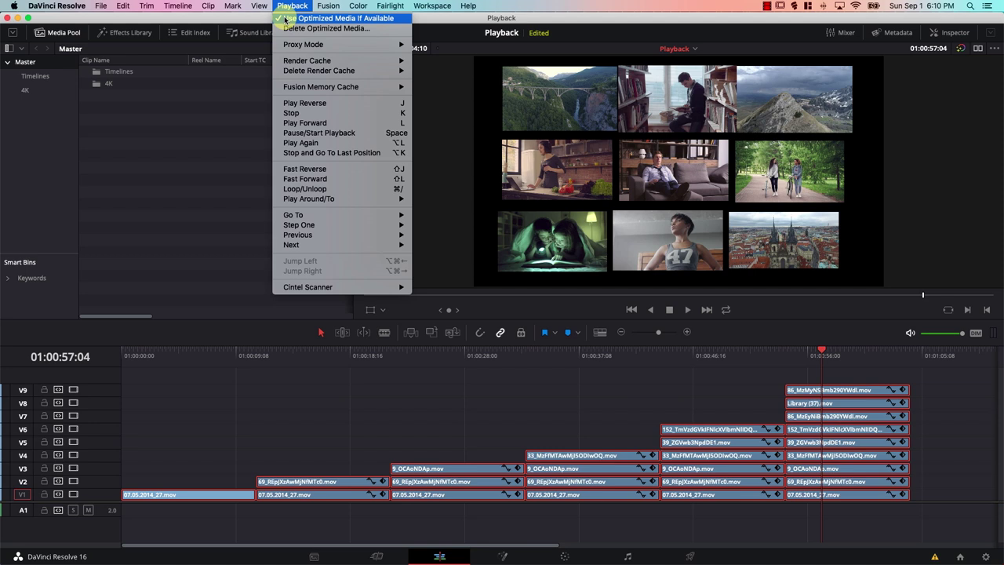
{"action": "left_click", "coordinate": [118, 359]}
{"action": "left_click", "coordinate": [167, 381]}
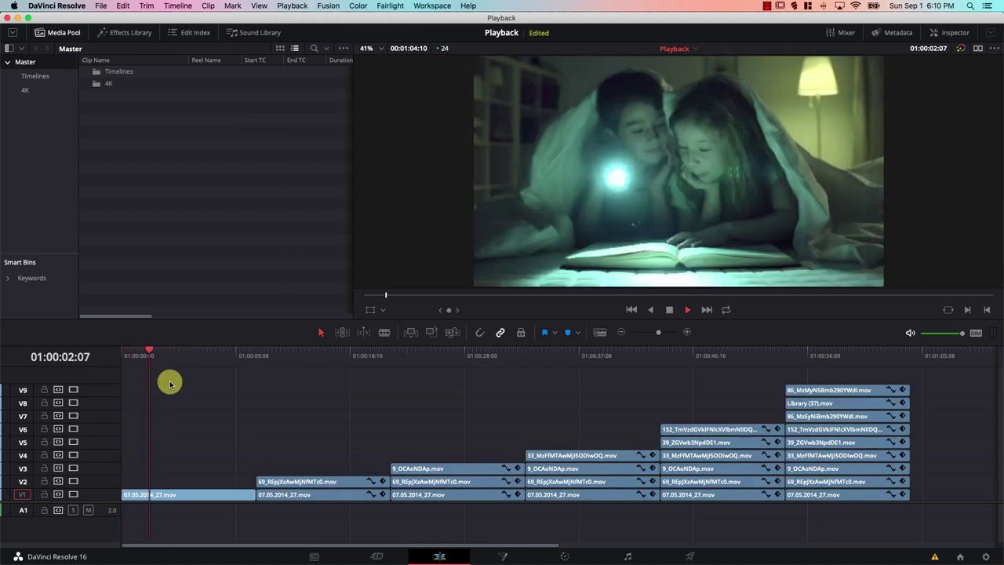
Test playback from about five seconds, eleven seconds and 01:00:23:02, then stop.
{"action": "left_click", "coordinate": [192, 359]}
{"action": "key", "text": "space"}
{"action": "left_click", "coordinate": [262, 359]}
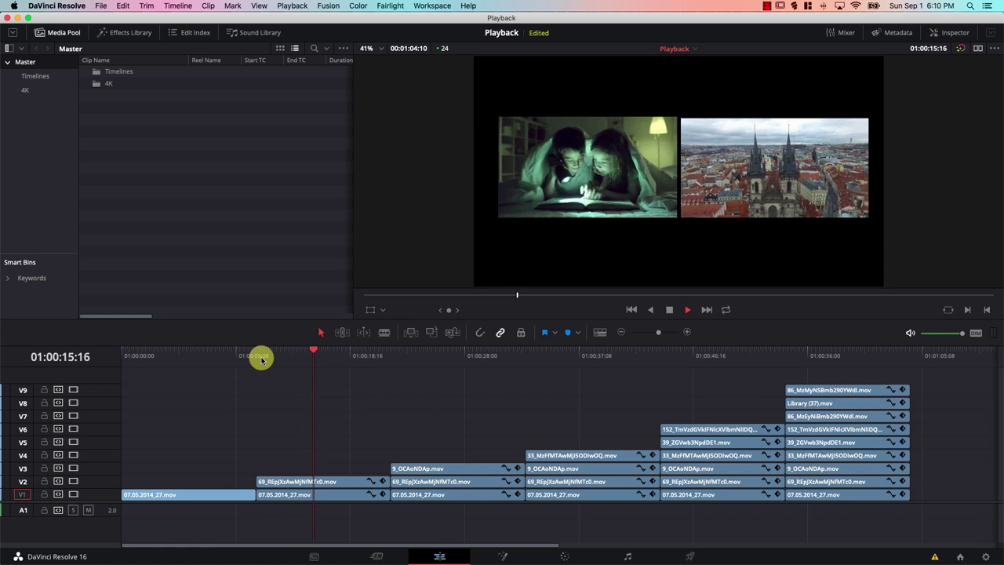
{"action": "left_click", "coordinate": [404, 358]}
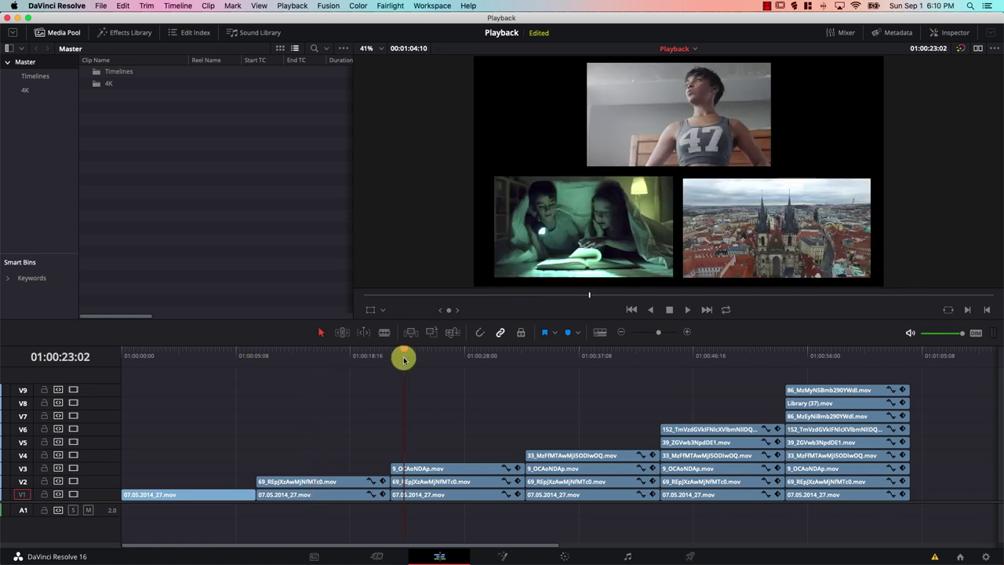
{"action": "key", "text": "space"}
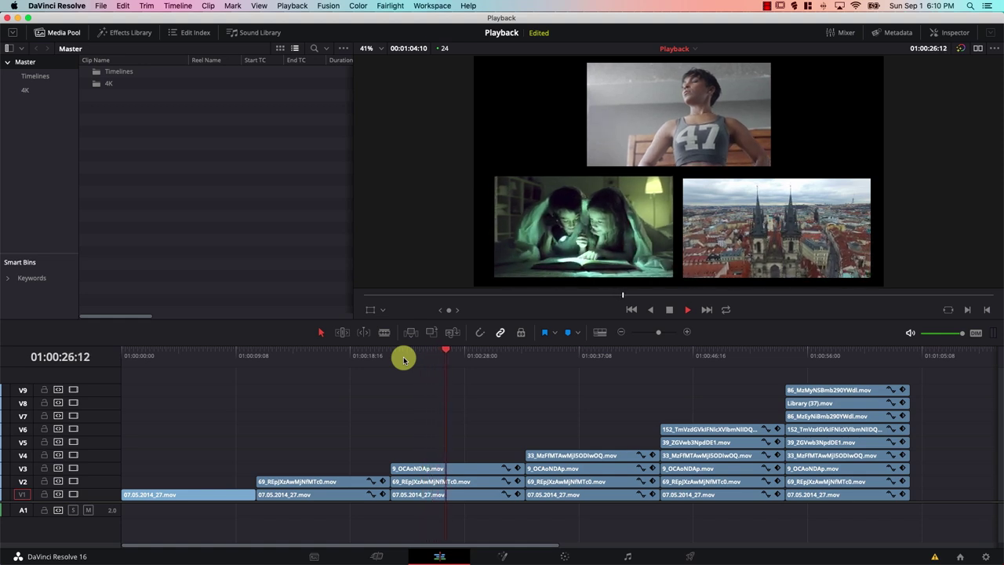
{"action": "key", "text": "space"}
Play from 01:00:34:00, then jump to the six-clip and nine-clip sections to play them.
{"action": "left_click_drag", "start_coordinate": [404, 358], "coordinate": [481, 356]}
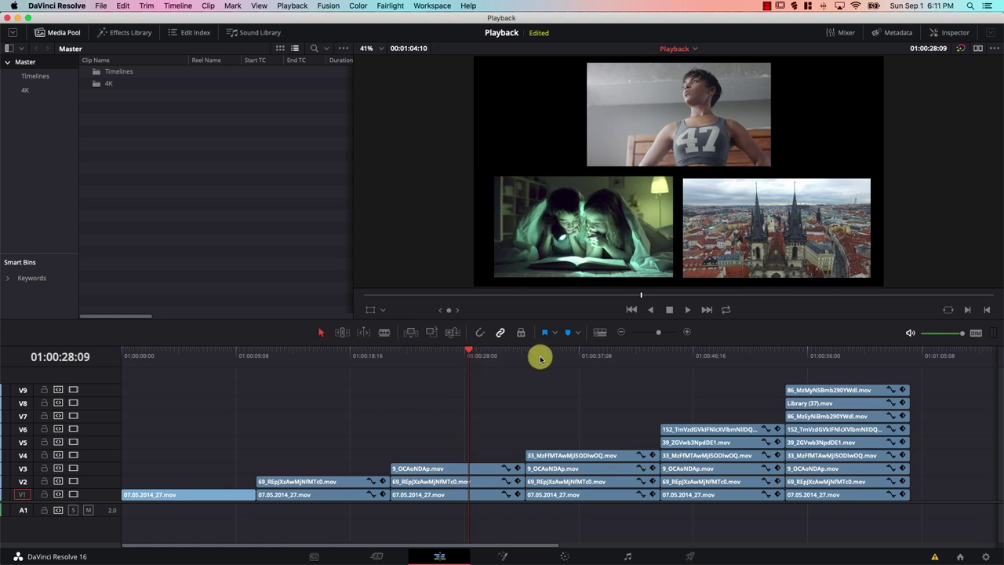
{"action": "left_click", "coordinate": [537, 357]}
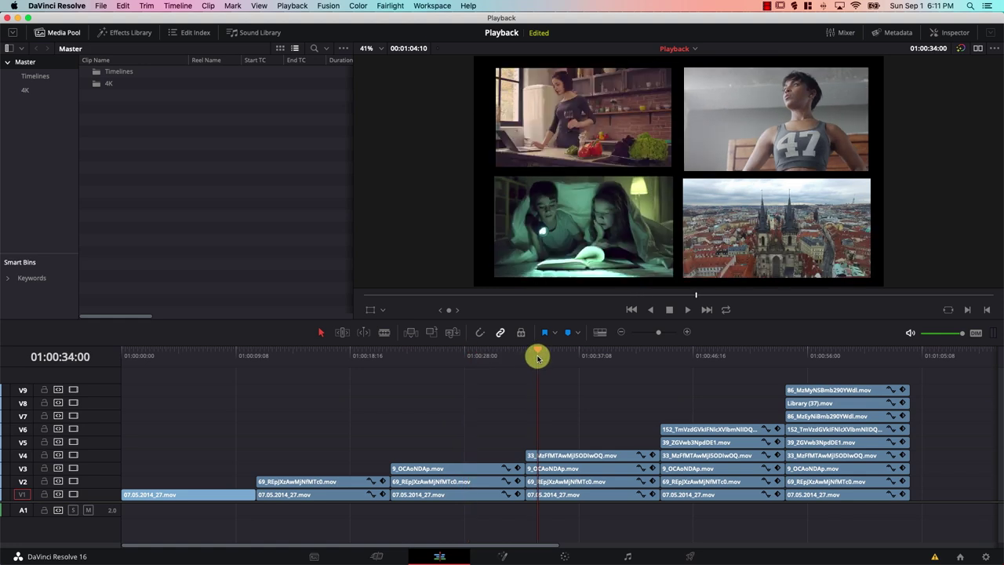
{"action": "key", "text": "space"}
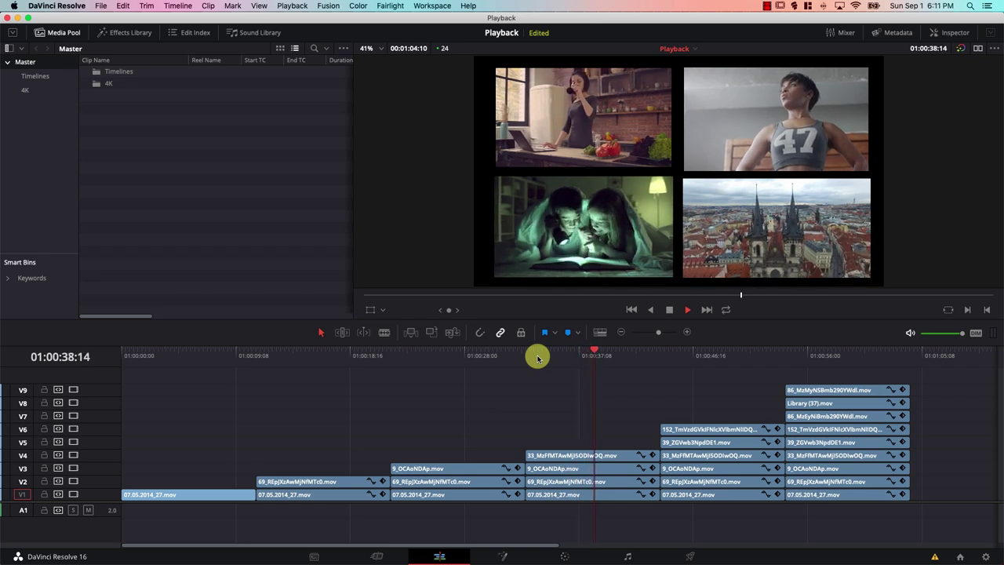
{"action": "left_click", "coordinate": [679, 357]}
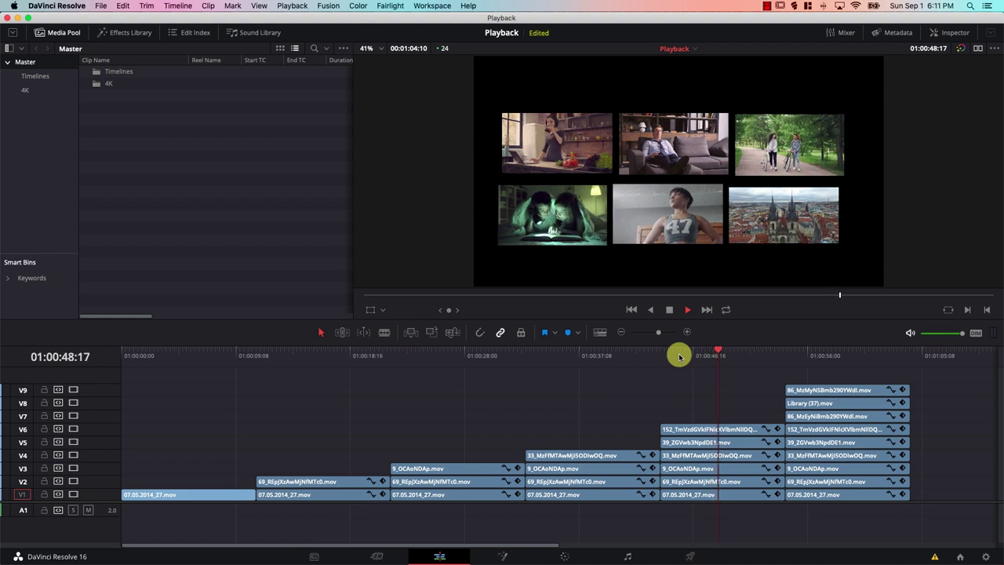
{"action": "key", "text": "space"}
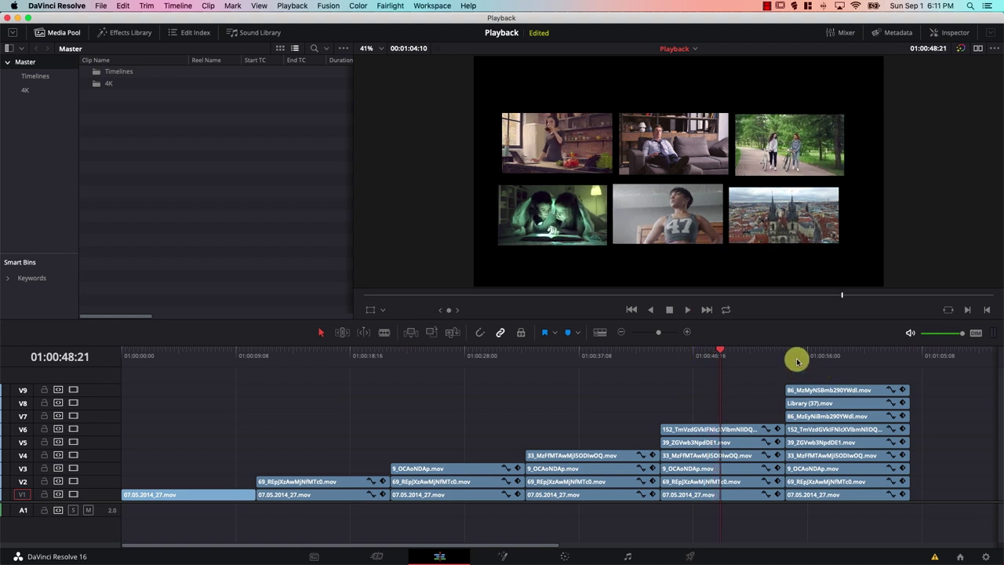
{"action": "left_click", "coordinate": [796, 356]}
{"action": "key", "text": "space"}
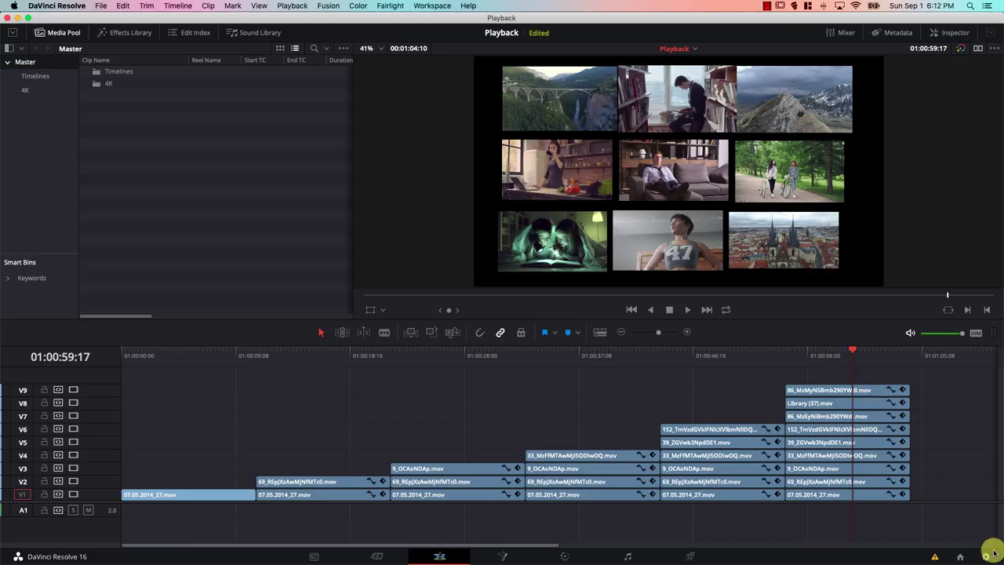
Reopen Project Settings on Master Settings to view the optimized media options.
{"action": "left_click", "coordinate": [989, 554]}
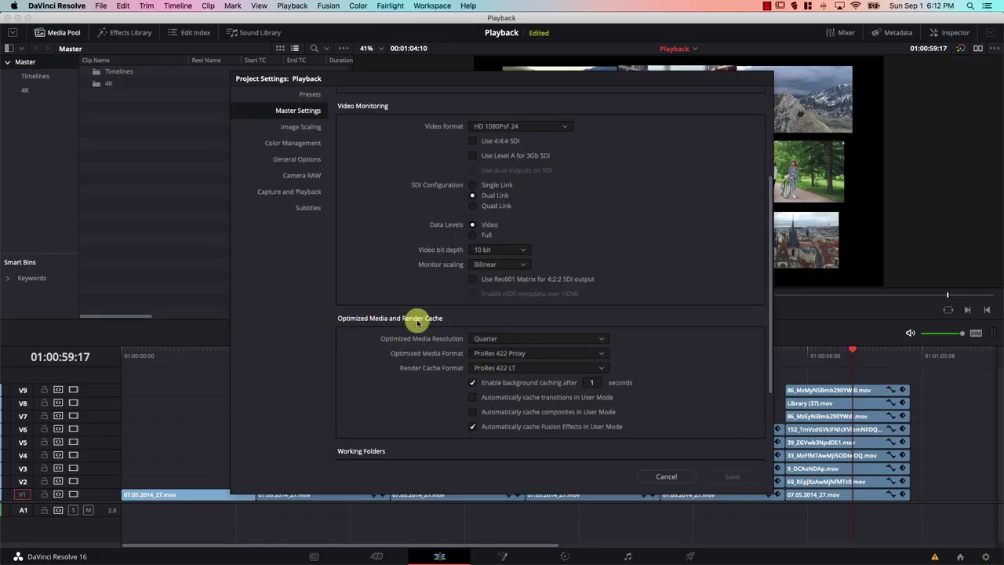
Change optimized media resolution from Quarter to One-Sixteenth and save the project settings.
{"action": "left_click", "coordinate": [531, 339]}
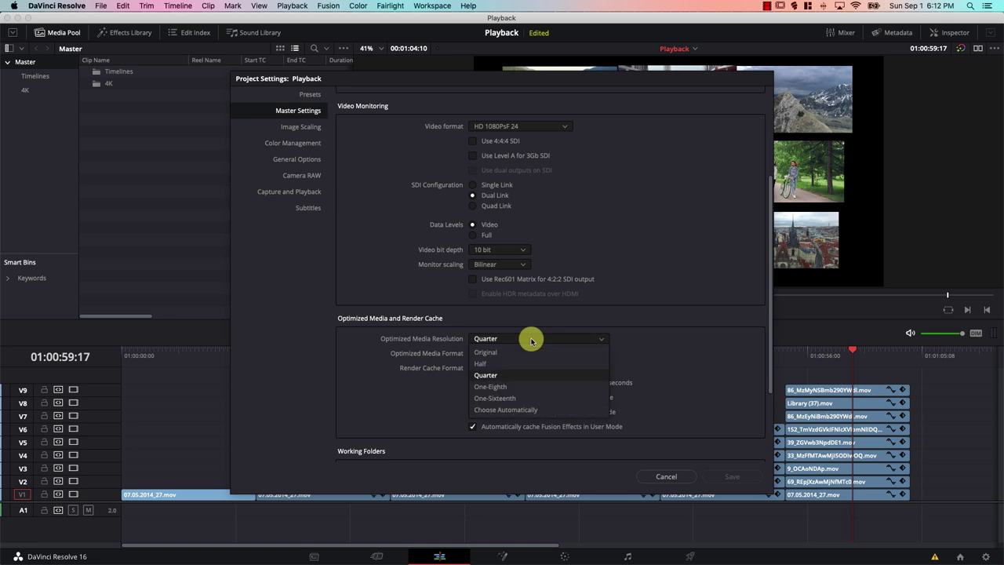
{"action": "left_click", "coordinate": [522, 398]}
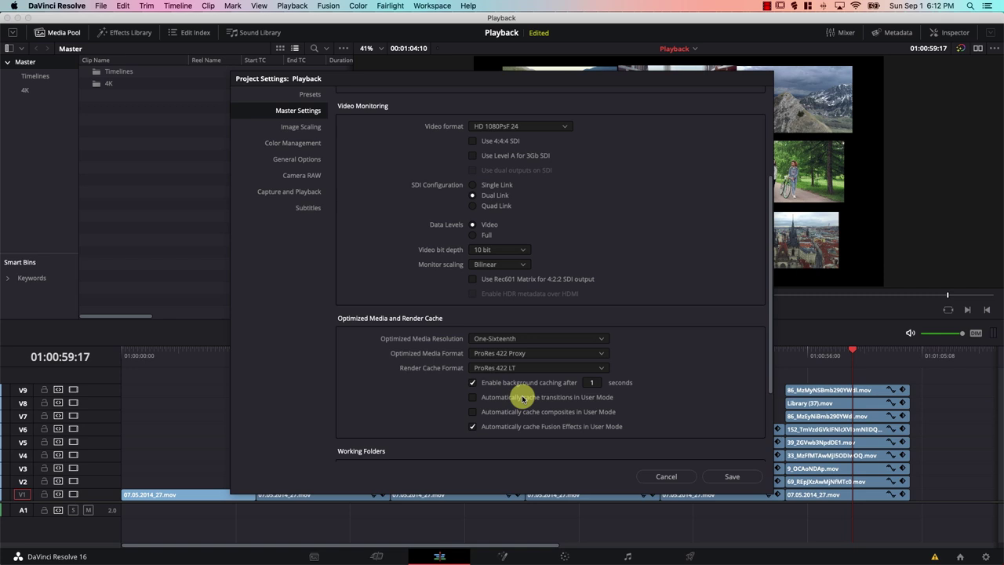
{"action": "left_click", "coordinate": [732, 476]}
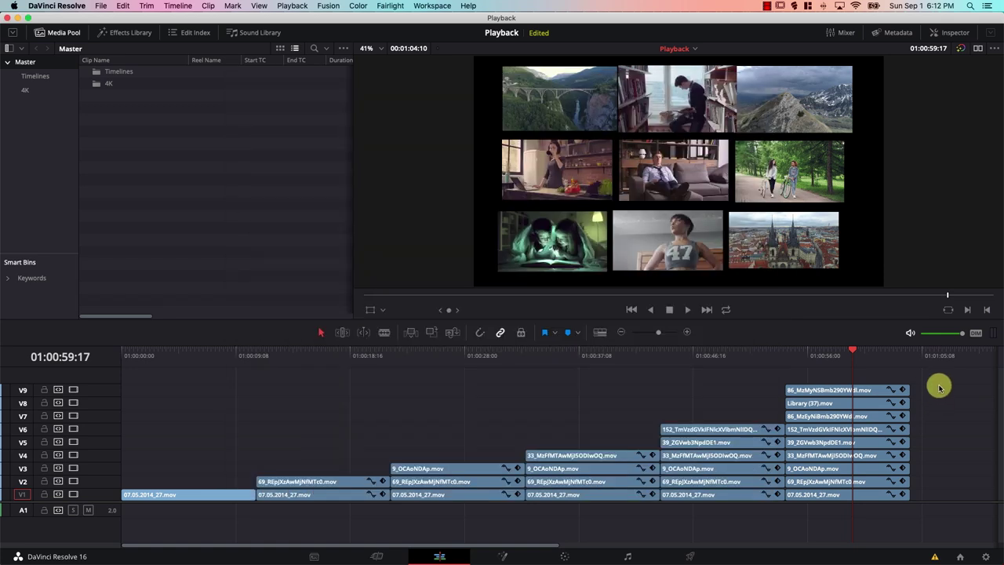
Select the stacked timeline clips and generate One-Sixteenth optimized media for them.
{"action": "left_click_drag", "start_coordinate": [943, 385], "coordinate": [477, 442]}
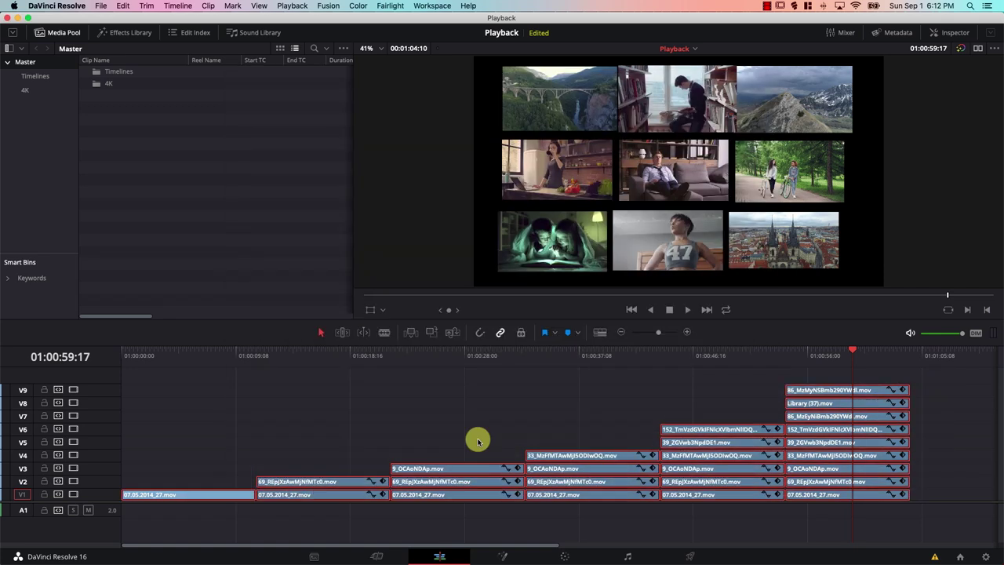
{"action": "right_click", "coordinate": [849, 443]}
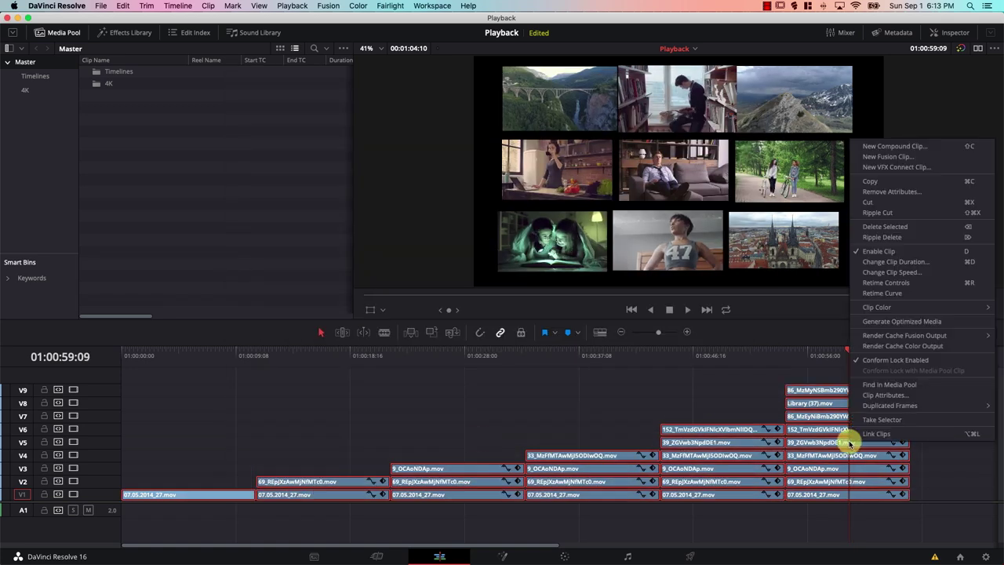
{"action": "left_click", "coordinate": [892, 323]}
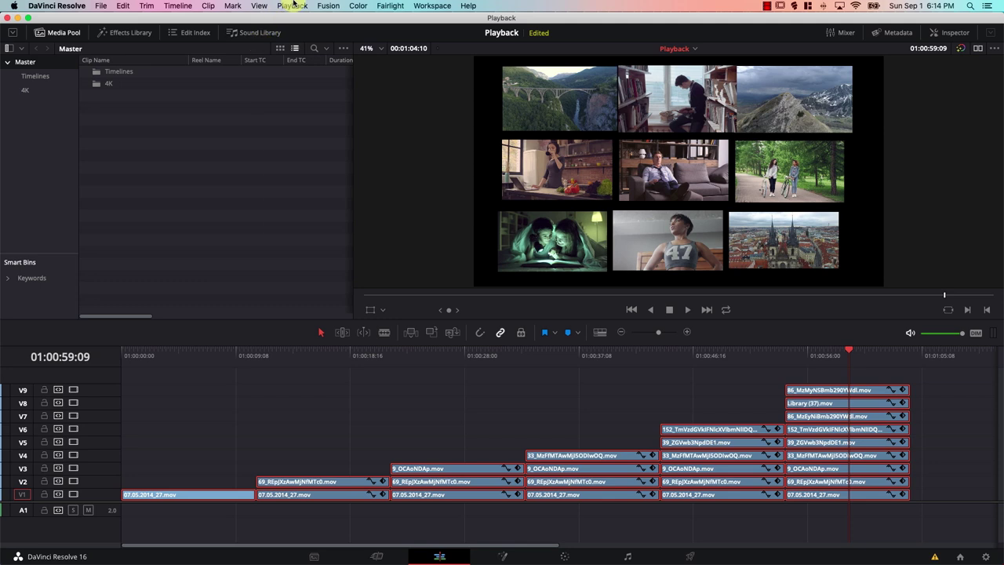
{"action": "left_click", "coordinate": [292, 5]}
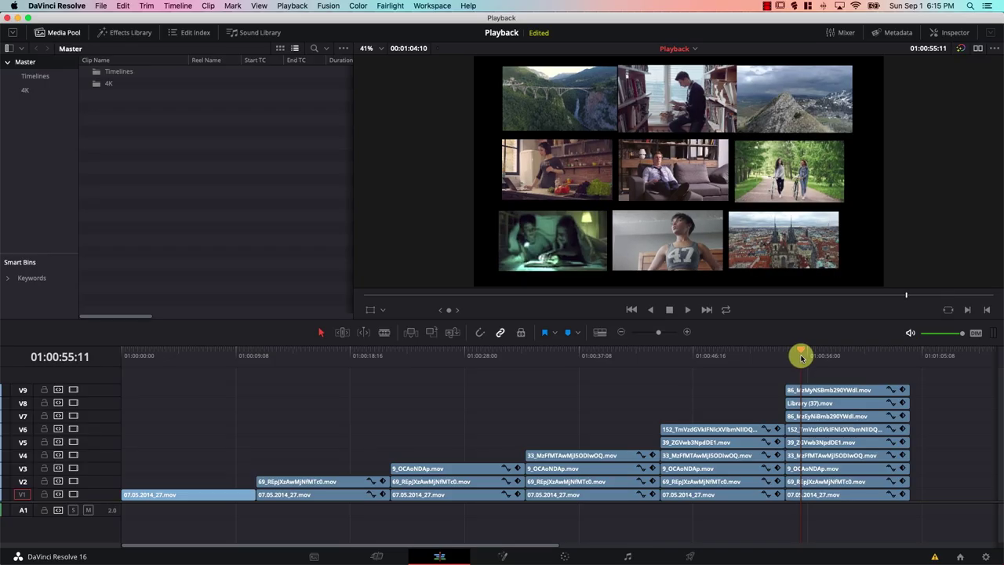
Play and stop the nine-clip ending, then scrub across the final clips.
{"action": "key", "text": "space"}
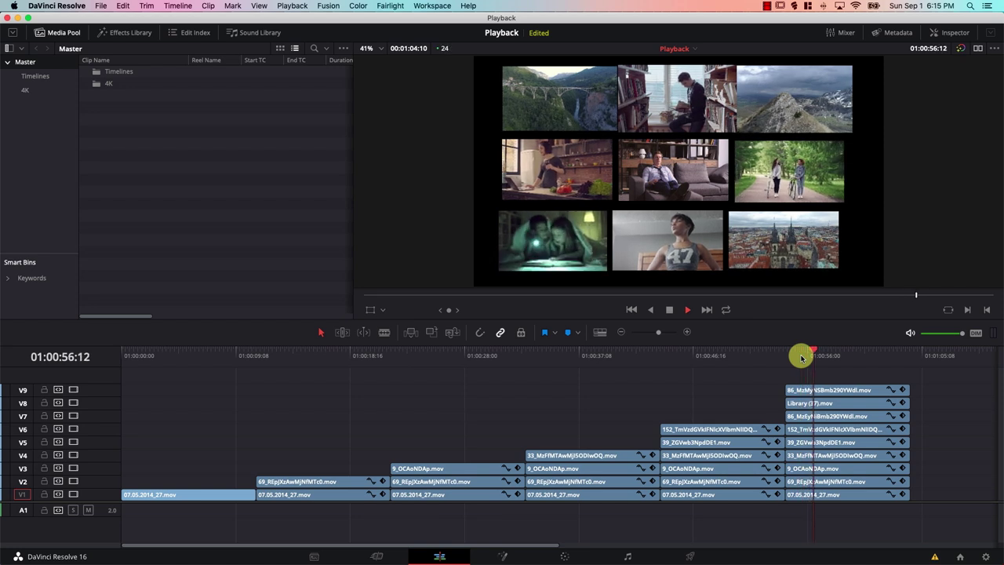
{"action": "key", "text": "space"}
{"action": "mouse_move", "coordinate": [839, 356]}
{"action": "left_mouse_down"}
{"action": "mouse_move", "coordinate": [851, 358]}
{"action": "mouse_move", "coordinate": [831, 361]}
{"action": "left_mouse_up"}
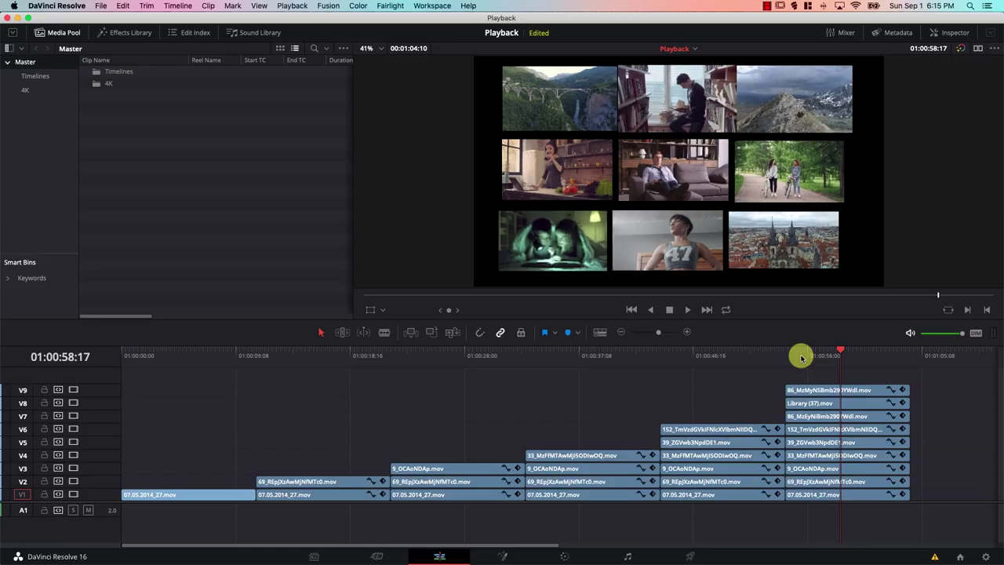
Scrub across the nine-clip section, leaving the playhead near 01:00:59.
{"action": "left_click_drag", "start_coordinate": [800, 359], "coordinate": [832, 363]}
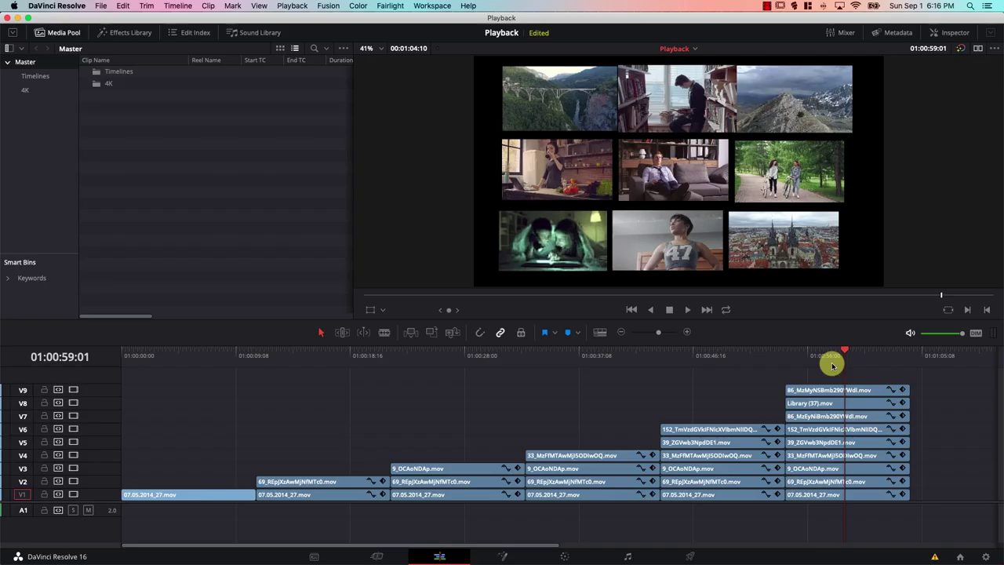
Check the Playback menu, then scrub the playhead across the final clips back to about 01:00:58.
{"action": "left_click", "coordinate": [292, 6]}
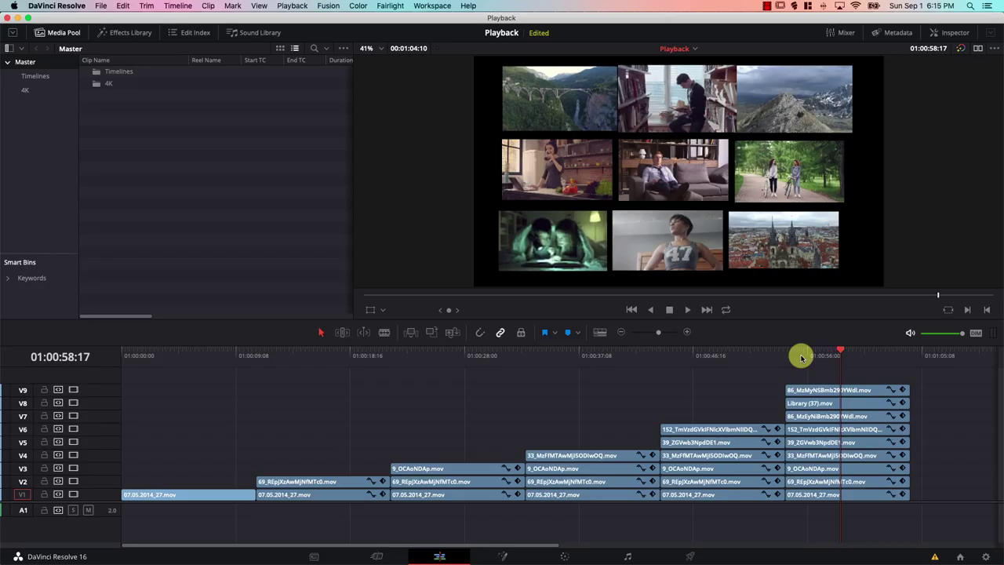
{"action": "left_click_drag", "start_coordinate": [801, 357], "coordinate": [831, 362]}
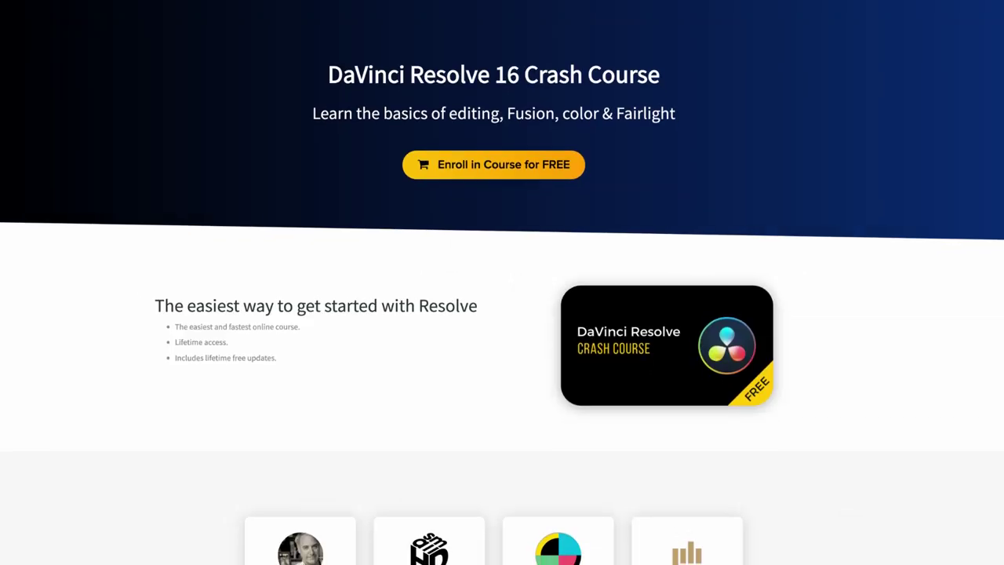
Scroll the Film Simplified crash course page down to the Class Curriculum, enroll banner and footer.
{"action": "scroll", "coordinate": [502, 314], "scroll_direction": "down", "scroll_amount": 5}
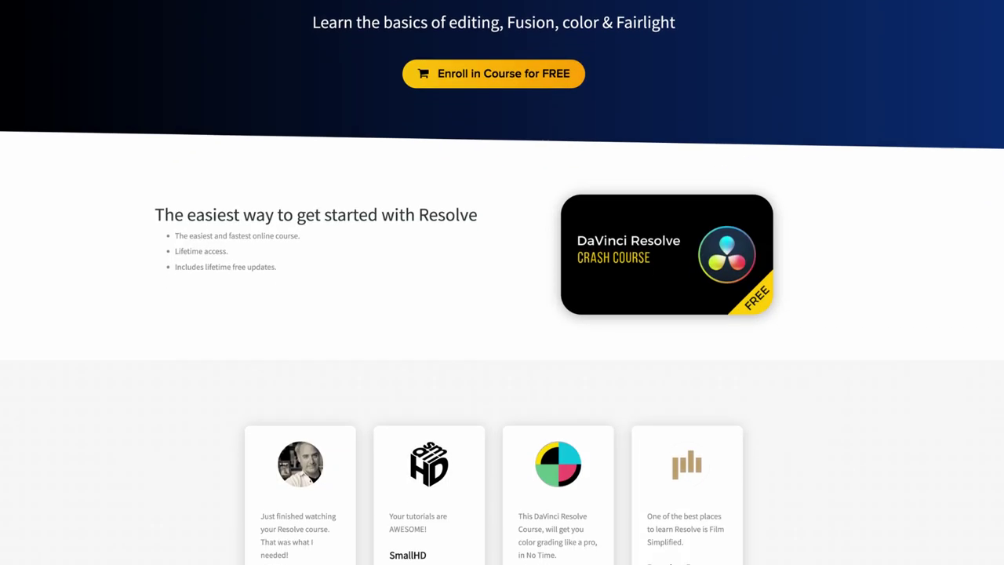
{"action": "scroll", "coordinate": [501, 314], "scroll_direction": "down", "scroll_amount": 6}
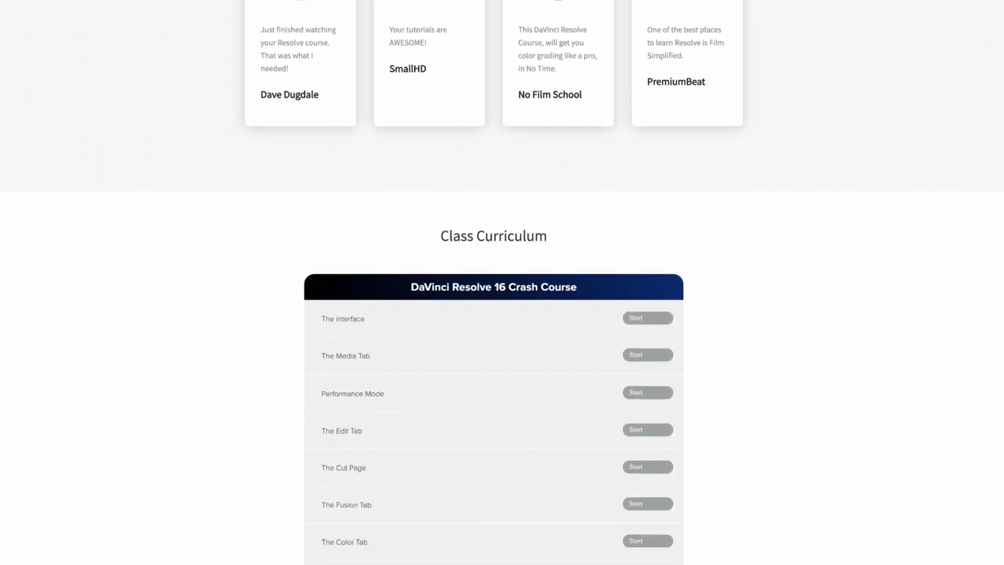
{"action": "scroll", "coordinate": [502, 313], "scroll_direction": "down", "scroll_amount": 1}
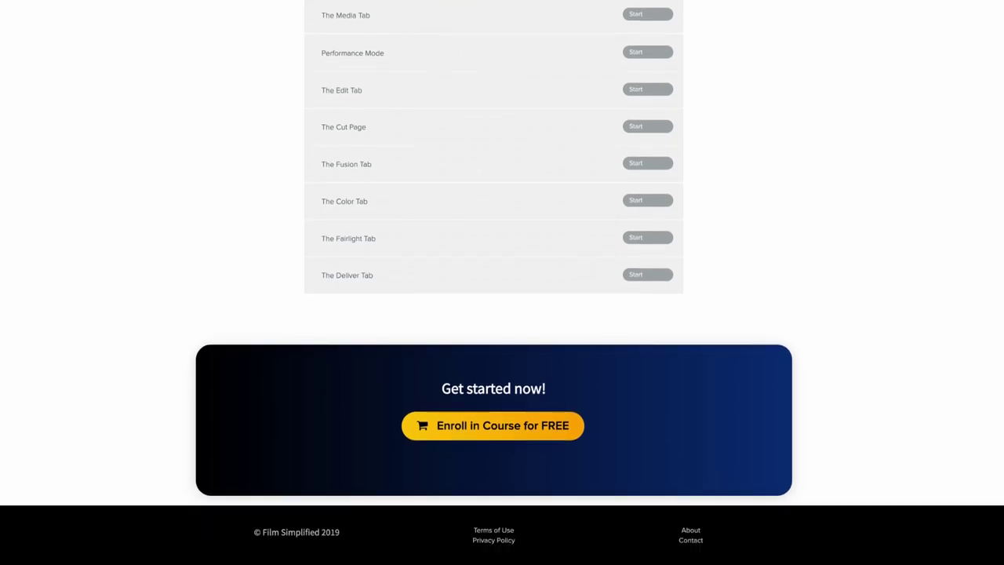